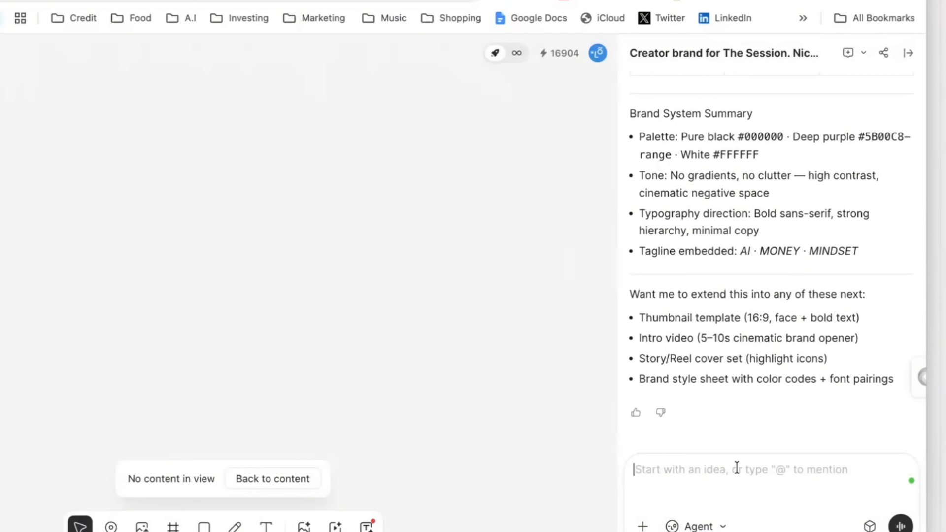
Step: Begin a follow-up message with "add" and review The Session brand kit's original prompt, generated images and asset table
{"action": "type", "text": "add"}
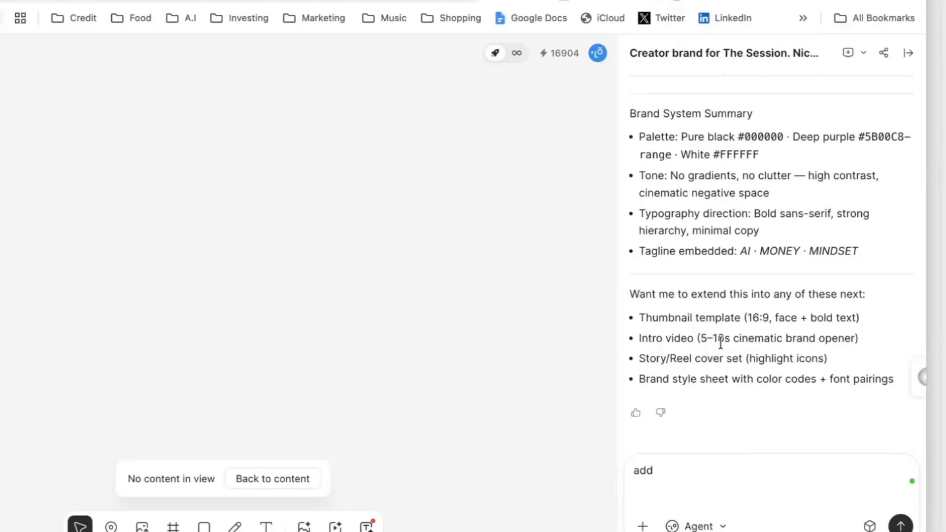
{"action": "scroll", "coordinate": [721, 341], "scroll_direction": "up", "scroll_amount": 15}
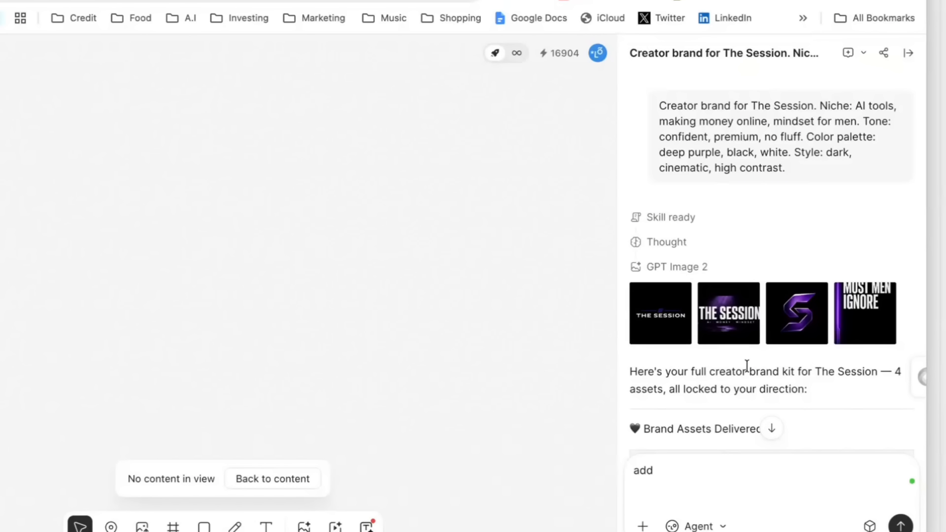
{"action": "scroll", "coordinate": [772, 285], "scroll_direction": "down", "scroll_amount": 3}
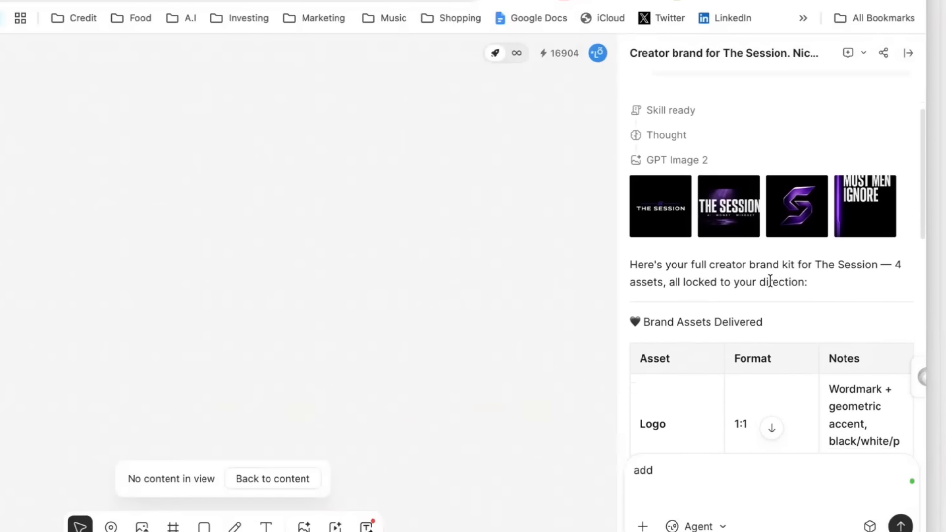
{"action": "scroll", "coordinate": [843, 192], "scroll_direction": "down", "scroll_amount": 10}
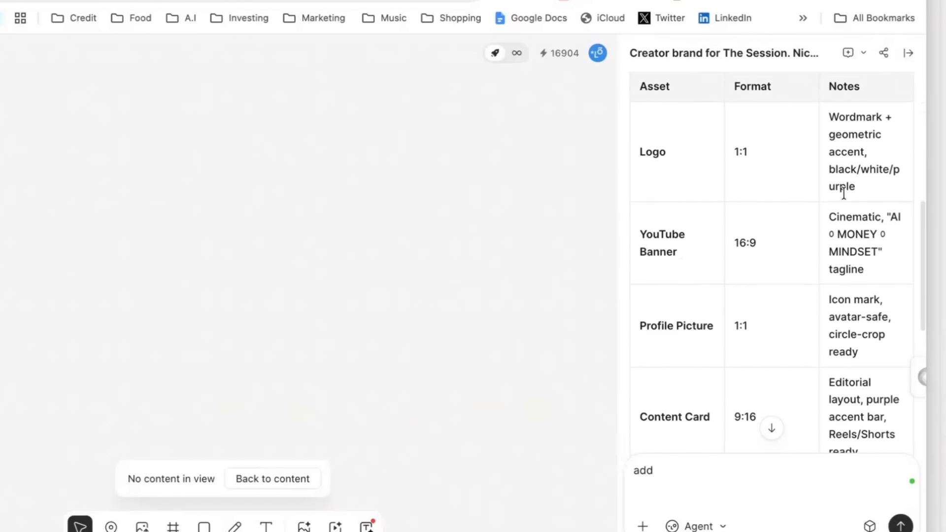
{"action": "scroll", "coordinate": [843, 193], "scroll_direction": "down", "scroll_amount": 5}
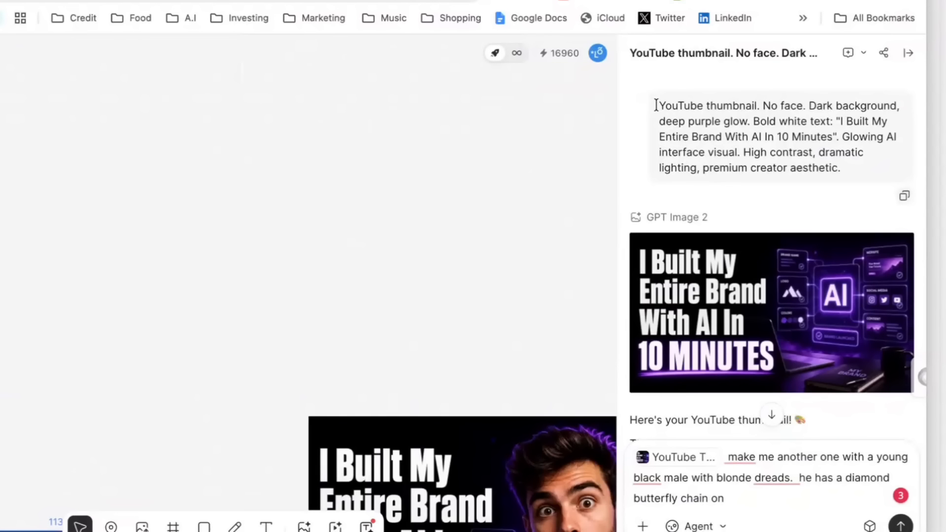
Step: Review the no-face YouTube thumbnail's prompt and inspect its generated image at enlarged size
{"action": "left_click_drag", "start_coordinate": [655, 106], "coordinate": [845, 168]}
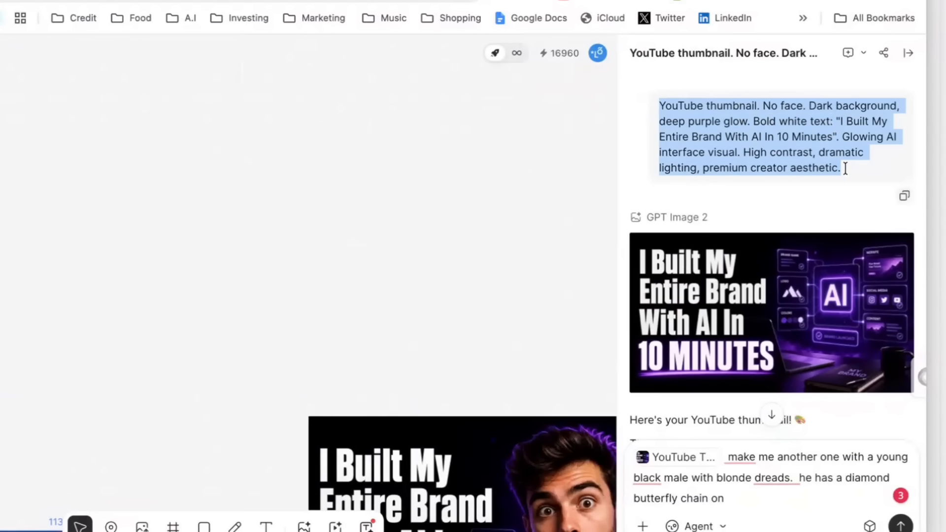
{"action": "left_click", "coordinate": [849, 177]}
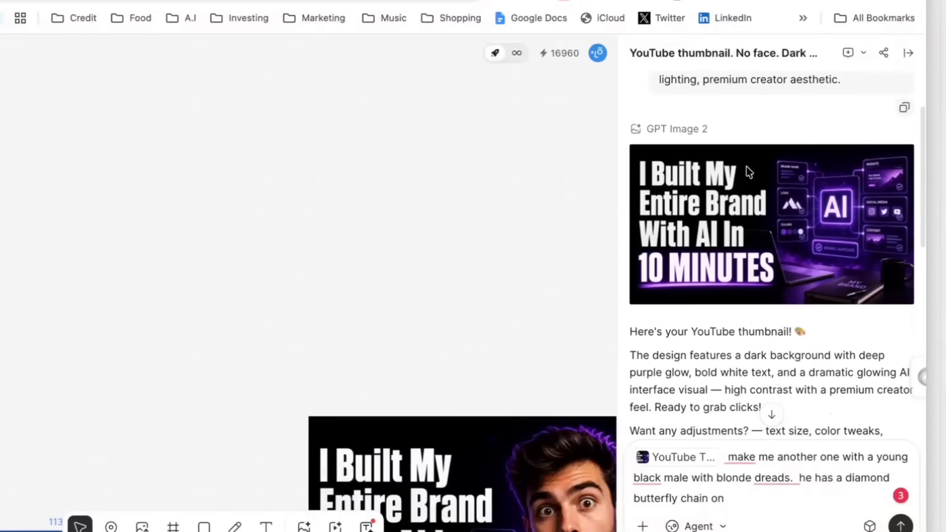
{"action": "left_click", "coordinate": [747, 175]}
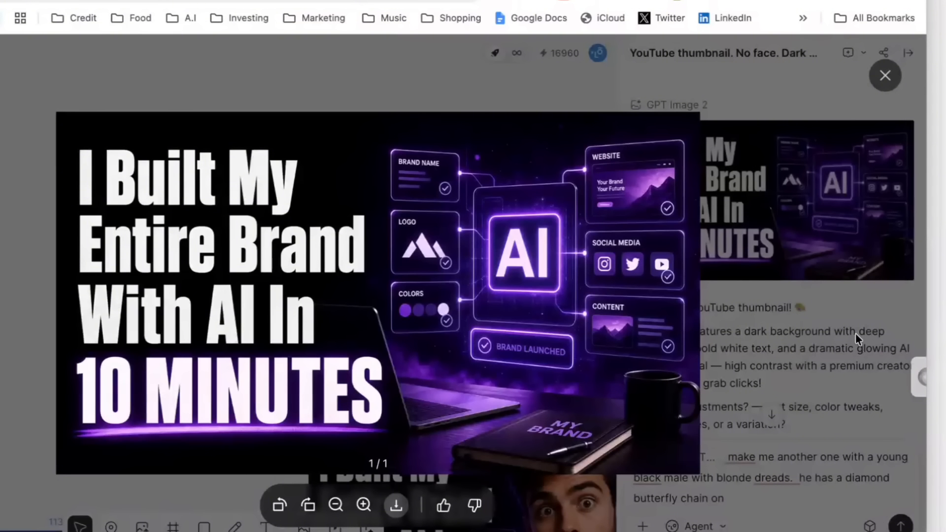
{"action": "left_click", "coordinate": [842, 307]}
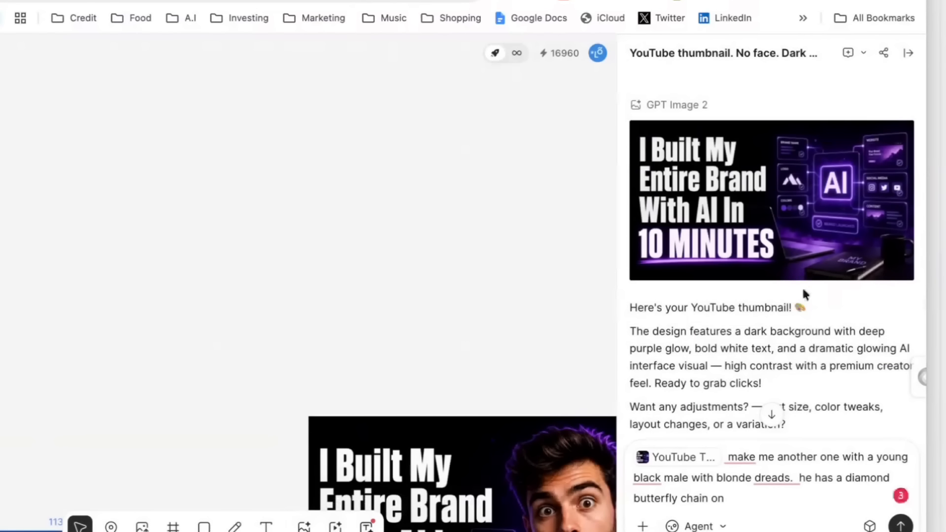
Step: Find the thumbnail version with a man in the conversation and inspect it at enlarged size
{"action": "scroll", "coordinate": [802, 288], "scroll_direction": "down", "scroll_amount": 5}
{"action": "scroll", "coordinate": [802, 290], "scroll_direction": "down", "scroll_amount": 3}
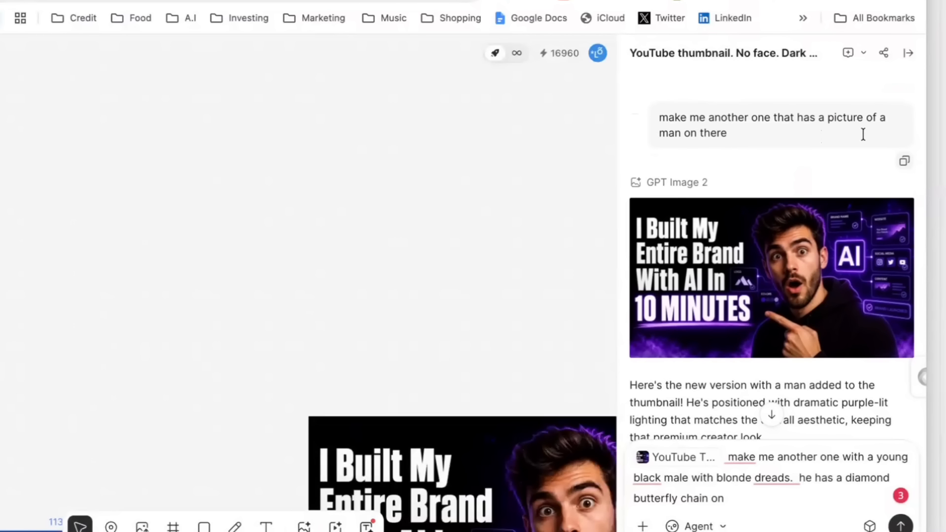
{"action": "left_click", "coordinate": [766, 266]}
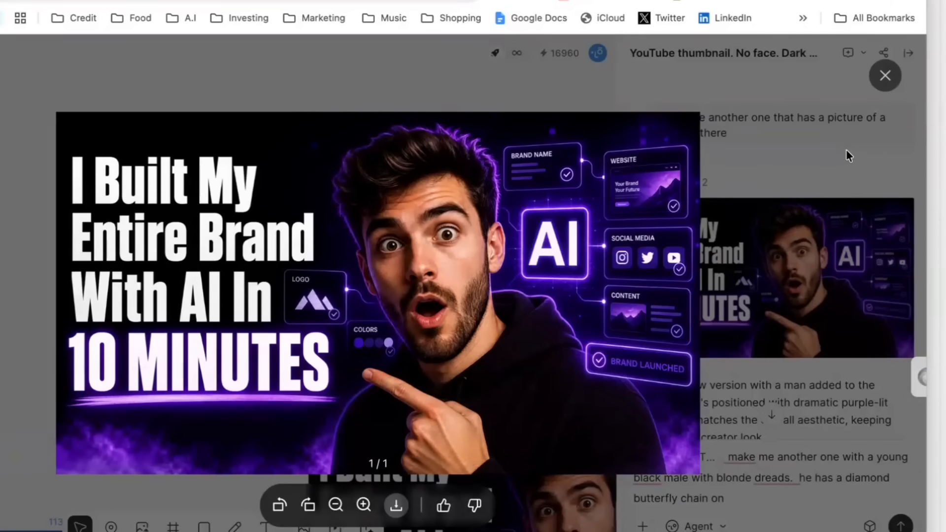
{"action": "left_click", "coordinate": [886, 76]}
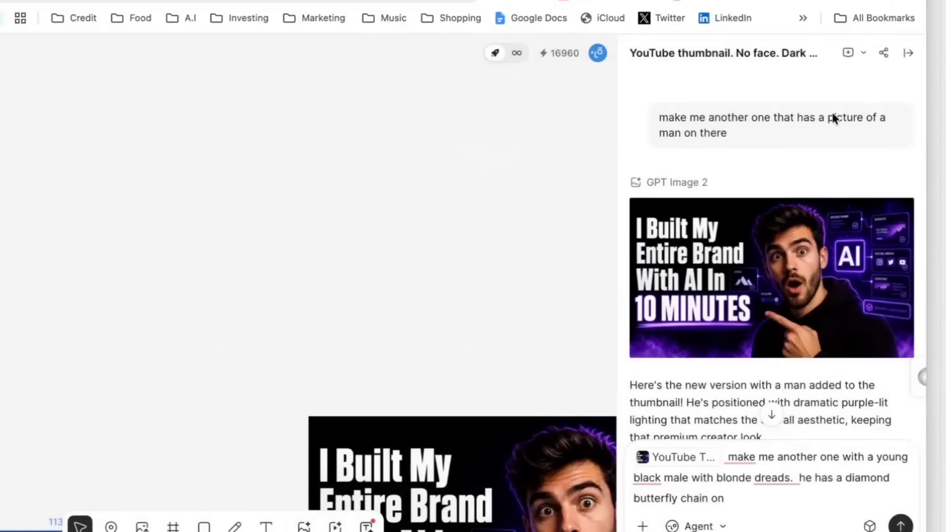
Step: Insert "he has tattoos on his neck and arms." after "blonde dreads." in the drafted thumbnail prompt and submit it
{"action": "scroll", "coordinate": [703, 295], "scroll_direction": "down", "scroll_amount": 3}
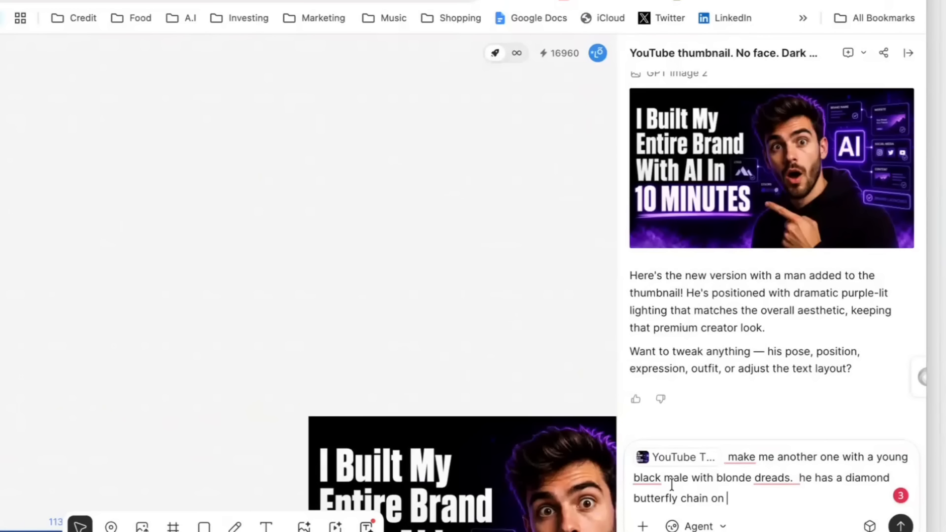
{"action": "left_click", "coordinate": [795, 478]}
{"action": "type", "text": "he has ta"}
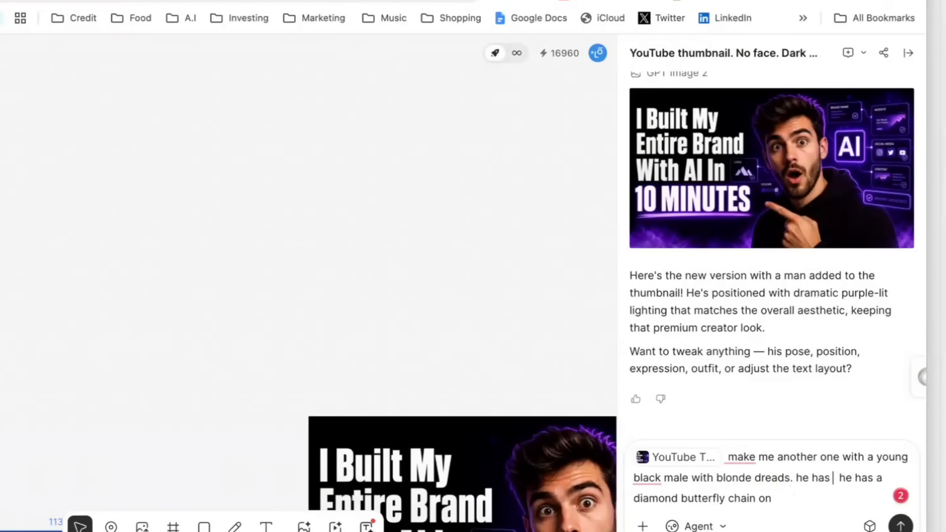
{"action": "type", "text": "ttoos on his neck and arms."}
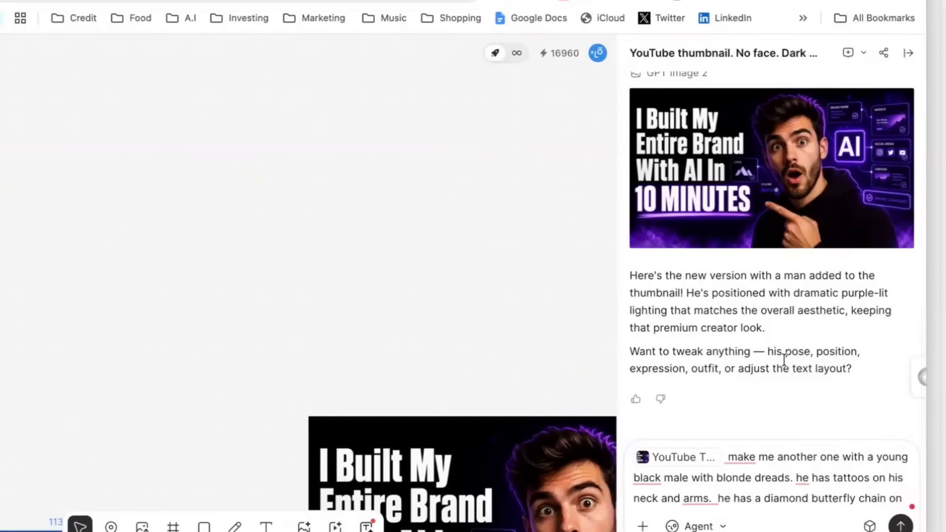
{"action": "key", "text": "Return"}
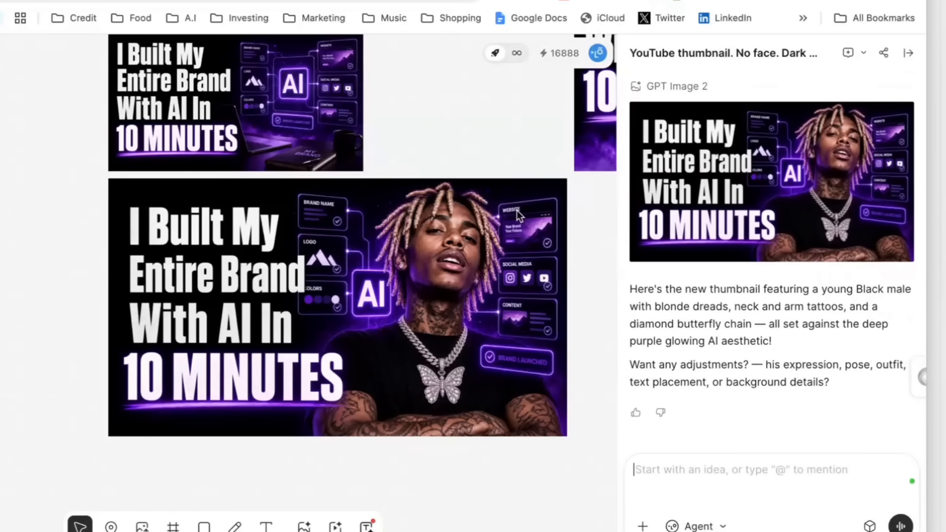
Step: Inspect the new blonde-dreads thumbnail at enlarged size and download it
{"action": "left_click", "coordinate": [727, 215]}
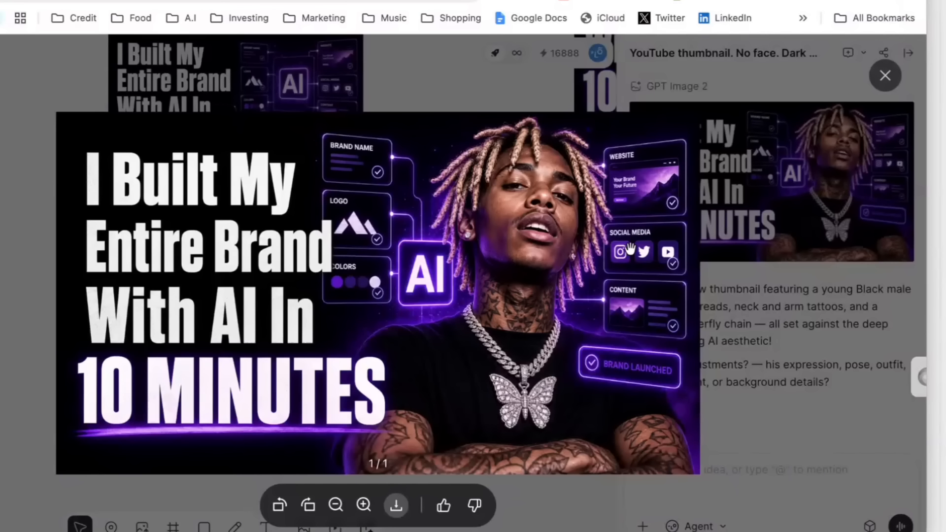
{"action": "left_click", "coordinate": [787, 299]}
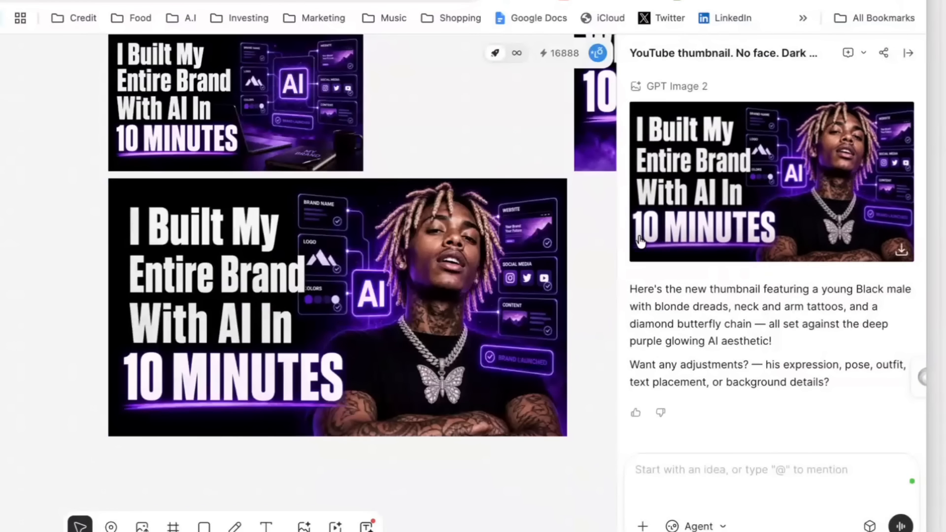
{"action": "left_click", "coordinate": [902, 251]}
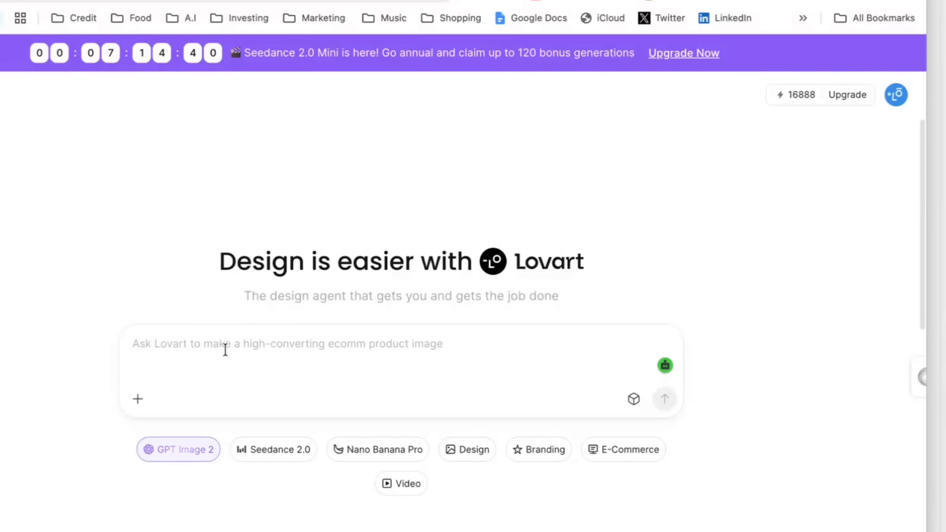
Step: Paste the 30-60 second YouTube promo video prompt into Lovart's home prompt, set its category to Video, and look over the suggested templates
{"action": "type", "text": "Short-form YouTube promo video, 30-60 seconds. Topic: how I used one AI tool to build my entire content brand in under 10 minutes. Fast cuts, dark cinematic look, purple and black color scheme, text overlays appearing on screen. Confident voiceover tone, no fluff. Target audience: creators and entrepreneurs using AI to grow faster."}
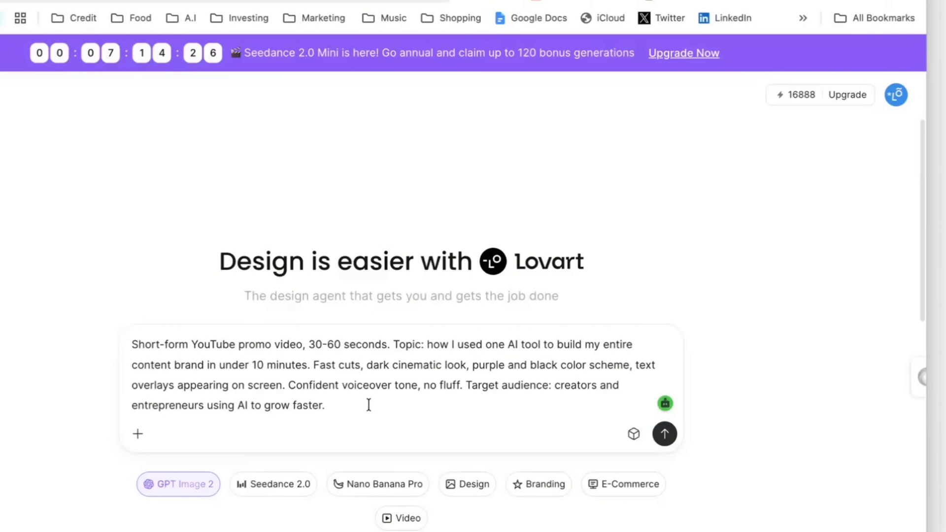
{"action": "scroll", "coordinate": [369, 405], "scroll_direction": "down", "scroll_amount": 1}
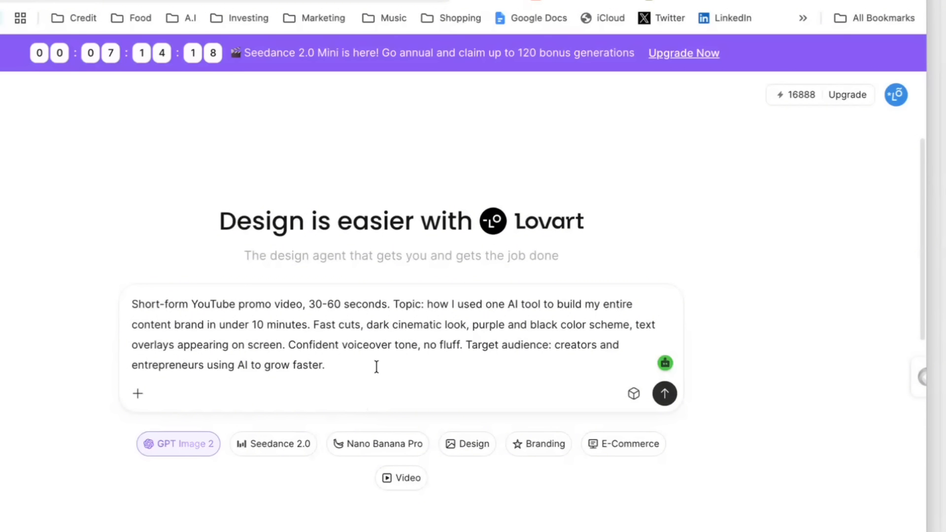
{"action": "left_click", "coordinate": [403, 479]}
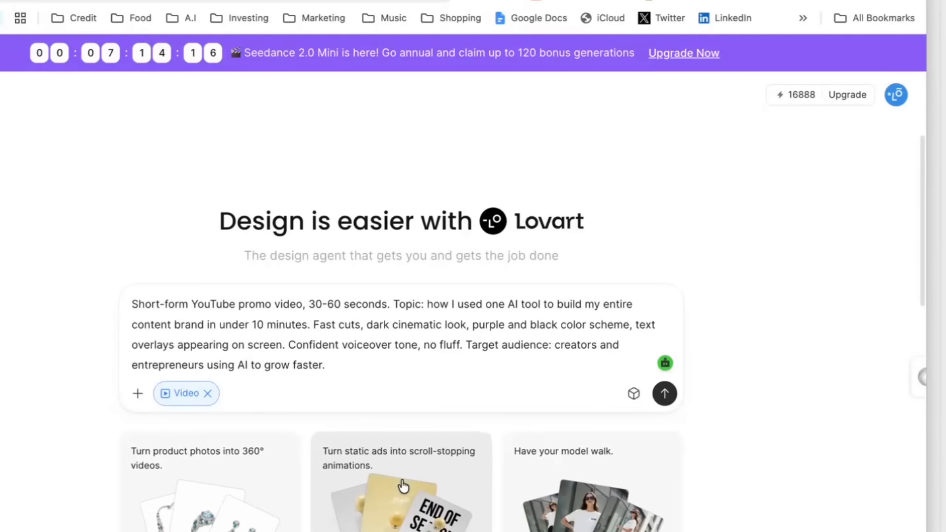
{"action": "scroll", "coordinate": [750, 226], "scroll_direction": "down", "scroll_amount": 7}
{"action": "scroll", "coordinate": [750, 226], "scroll_direction": "up", "scroll_amount": 4}
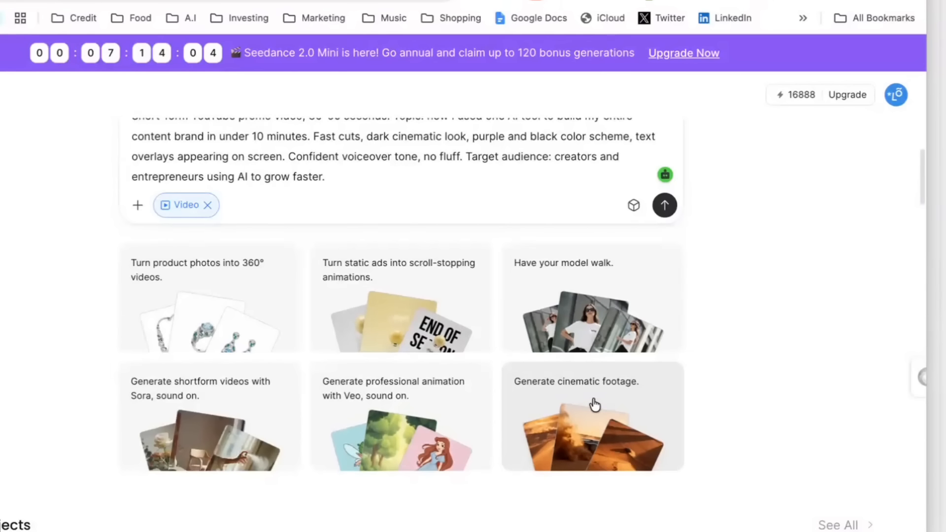
{"action": "scroll", "coordinate": [595, 404], "scroll_direction": "up", "scroll_amount": 2}
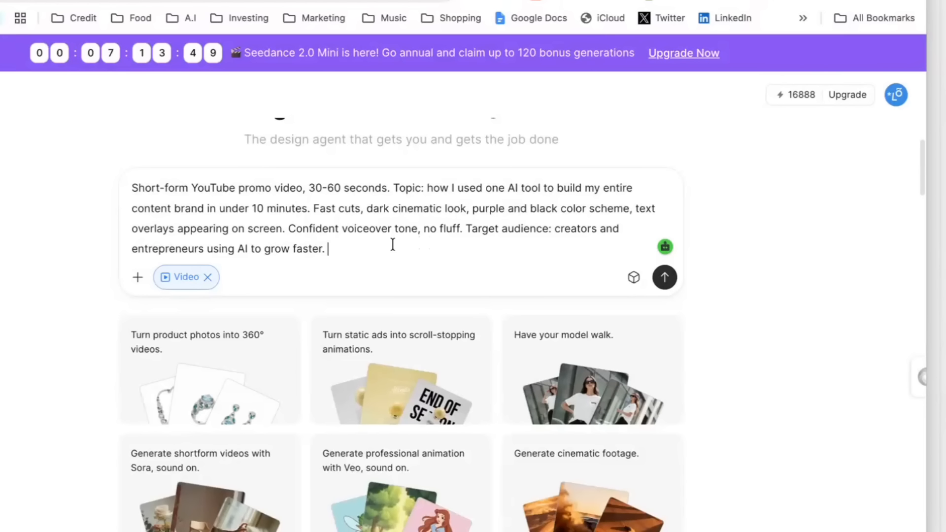
{"action": "scroll", "coordinate": [393, 244], "scroll_direction": "up", "scroll_amount": 1}
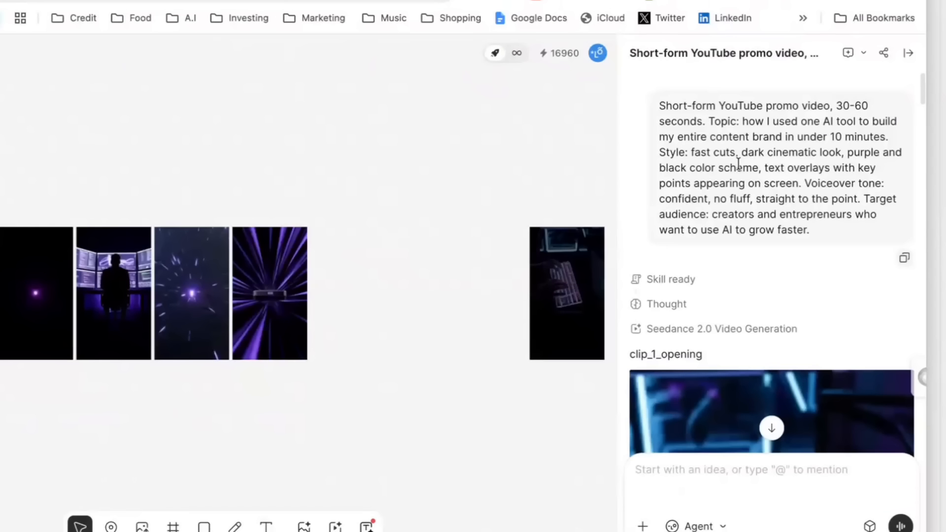
Step: Examine the short-form promo video project's prompt and its generated clips, from the opening clip through the brand reveal
{"action": "scroll", "coordinate": [737, 162], "scroll_direction": "down", "scroll_amount": 3}
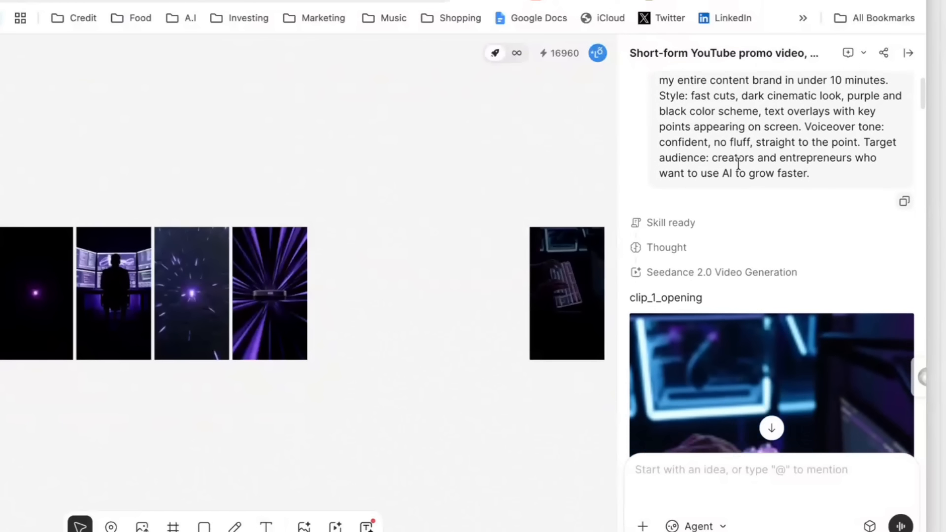
{"action": "scroll", "coordinate": [740, 170], "scroll_direction": "down", "scroll_amount": 1}
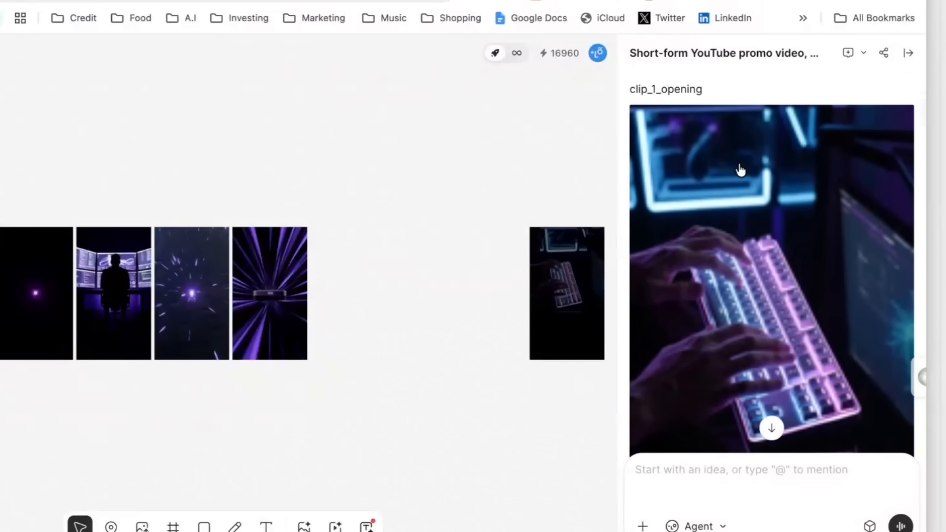
{"action": "scroll", "coordinate": [740, 170], "scroll_direction": "down", "scroll_amount": 5}
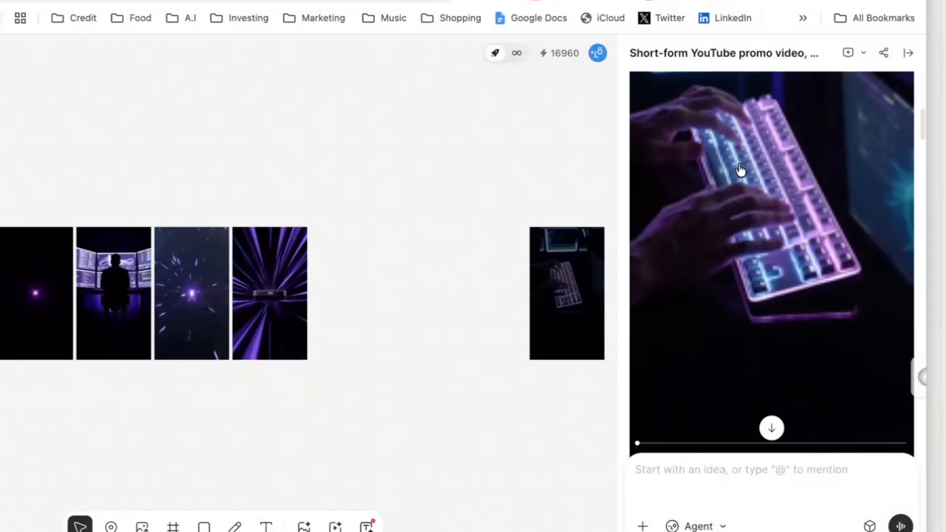
{"action": "scroll", "coordinate": [740, 170], "scroll_direction": "down", "scroll_amount": 1}
{"action": "scroll", "coordinate": [740, 170], "scroll_direction": "up", "scroll_amount": 3}
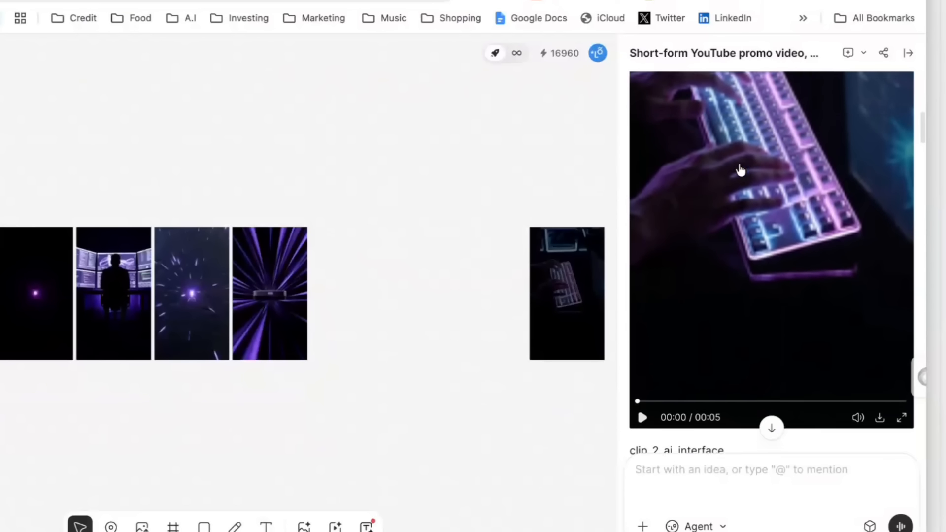
{"action": "scroll", "coordinate": [741, 170], "scroll_direction": "down", "scroll_amount": 5}
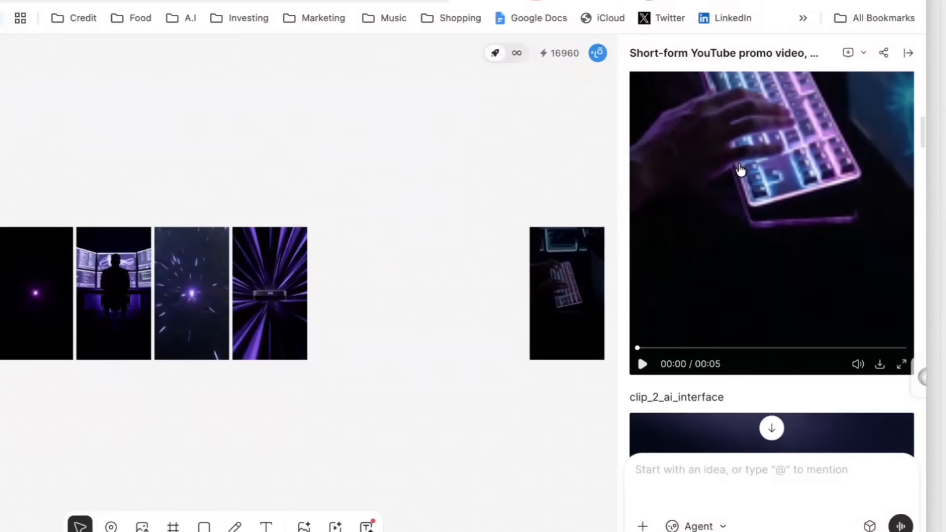
{"action": "scroll", "coordinate": [741, 170], "scroll_direction": "down", "scroll_amount": 10}
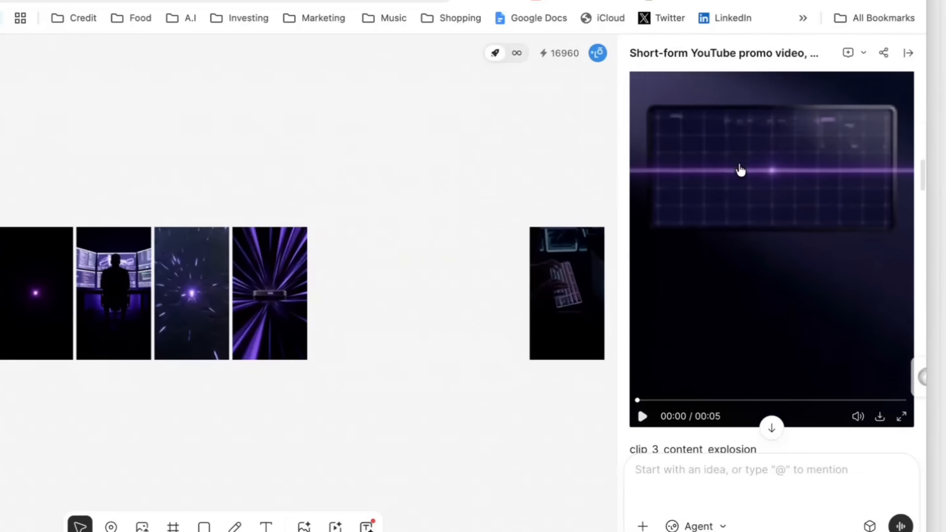
{"action": "scroll", "coordinate": [740, 170], "scroll_direction": "down", "scroll_amount": 10}
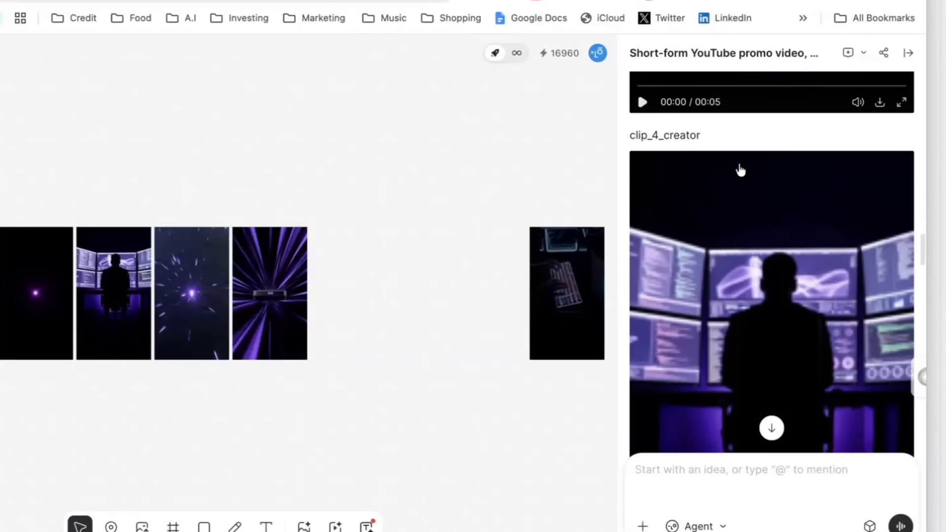
{"action": "scroll", "coordinate": [740, 170], "scroll_direction": "down", "scroll_amount": 3}
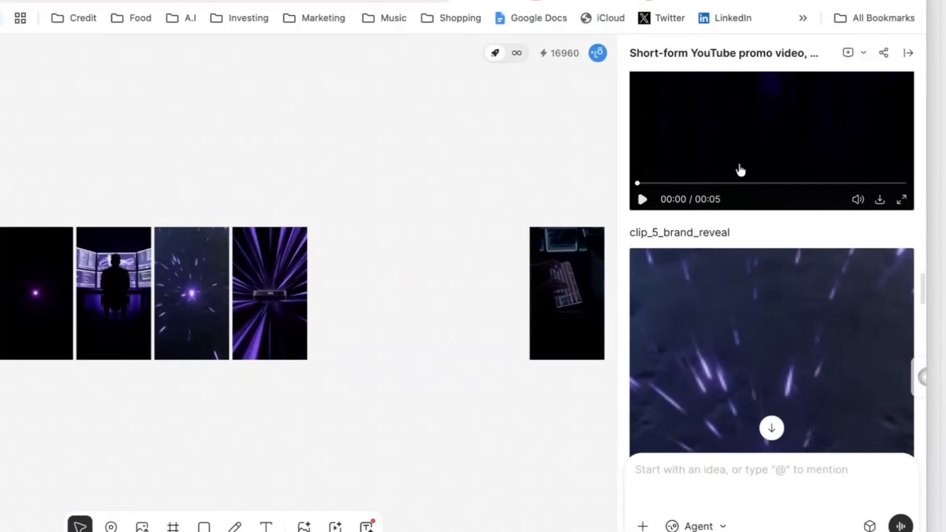
{"action": "scroll", "coordinate": [738, 163], "scroll_direction": "up", "scroll_amount": 8}
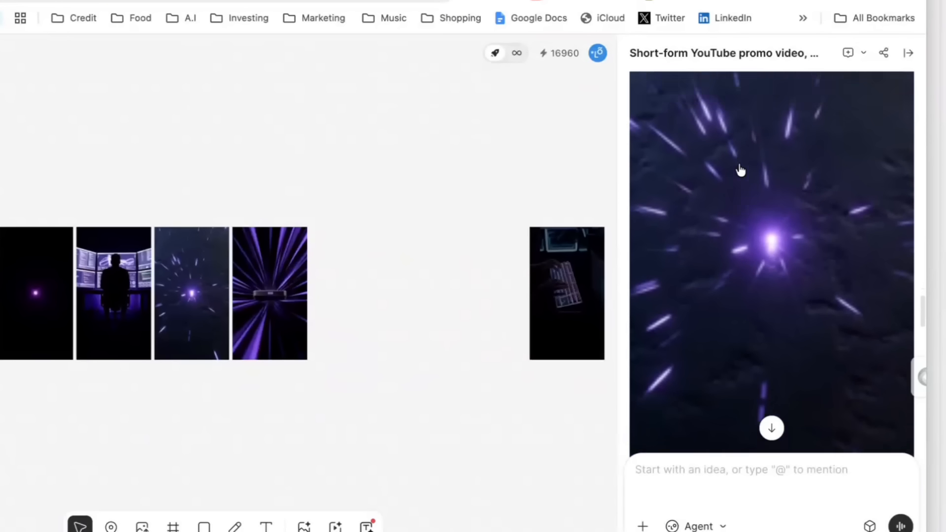
{"action": "scroll", "coordinate": [740, 170], "scroll_direction": "down", "scroll_amount": 7}
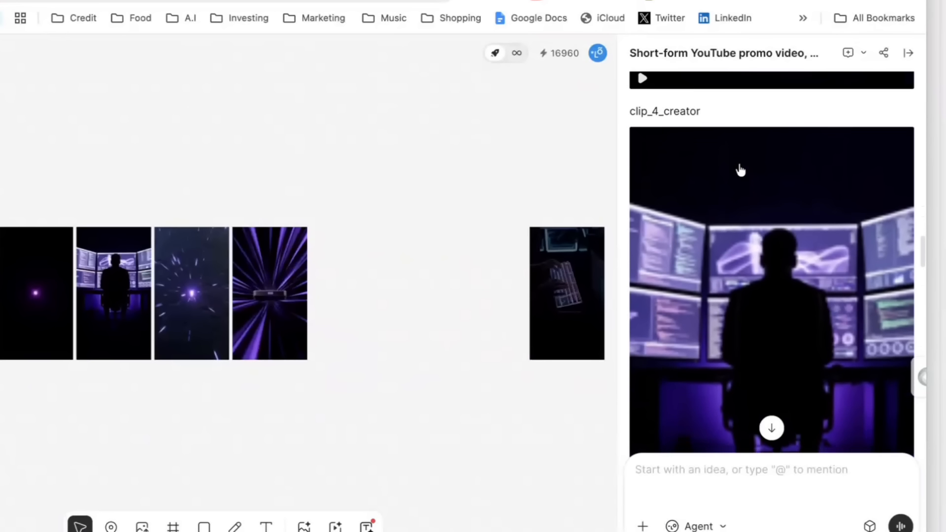
Step: Review the promo video's individual clips again, then read the final composition's voiceover, BGM and captions summary and the suggested adjustments
{"action": "scroll", "coordinate": [739, 169], "scroll_direction": "up", "scroll_amount": 6}
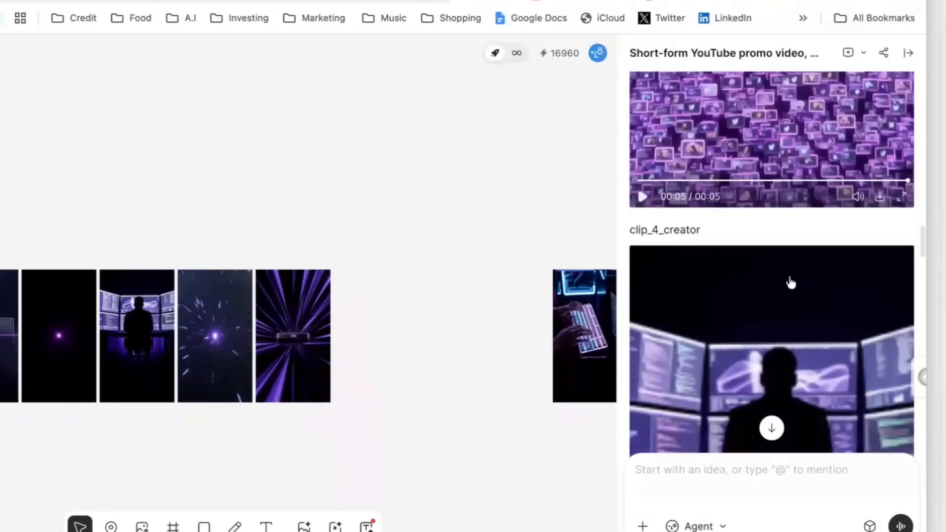
{"action": "scroll", "coordinate": [791, 282], "scroll_direction": "down", "scroll_amount": 5}
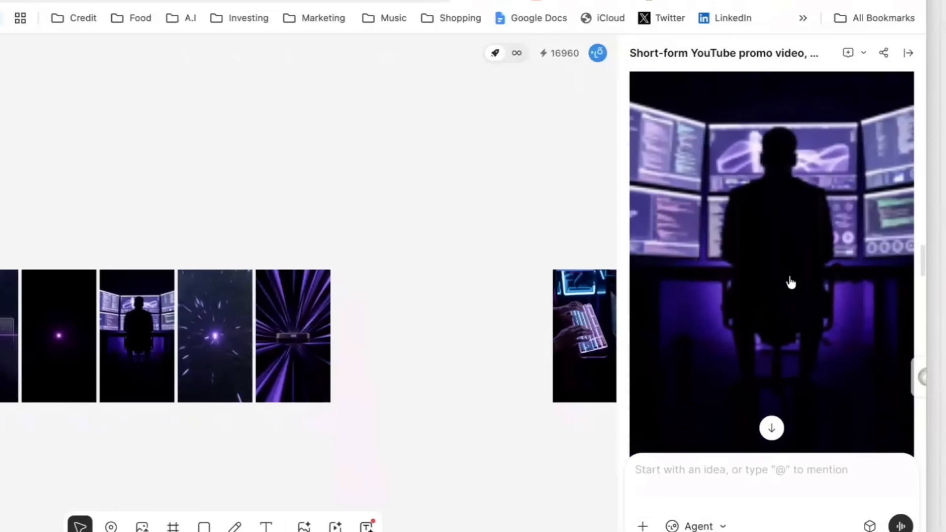
{"action": "scroll", "coordinate": [791, 283], "scroll_direction": "up", "scroll_amount": 8}
{"action": "scroll", "coordinate": [791, 282], "scroll_direction": "up", "scroll_amount": 5}
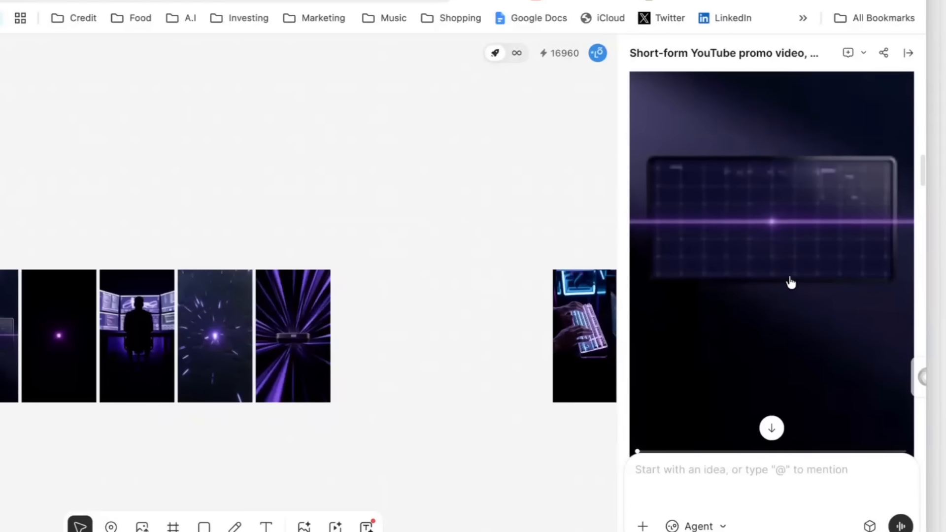
{"action": "scroll", "coordinate": [791, 282], "scroll_direction": "up", "scroll_amount": 8}
{"action": "scroll", "coordinate": [791, 282], "scroll_direction": "down", "scroll_amount": 15}
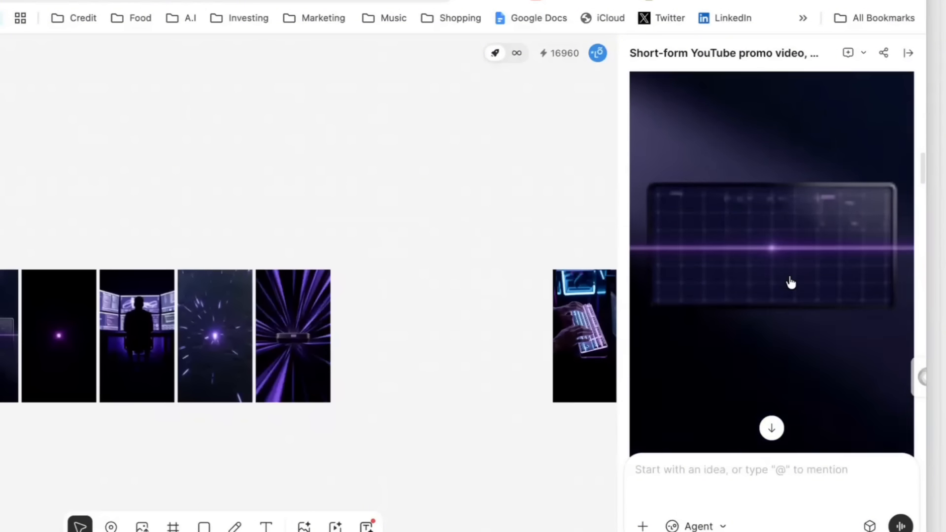
{"action": "scroll", "coordinate": [790, 282], "scroll_direction": "down", "scroll_amount": 15}
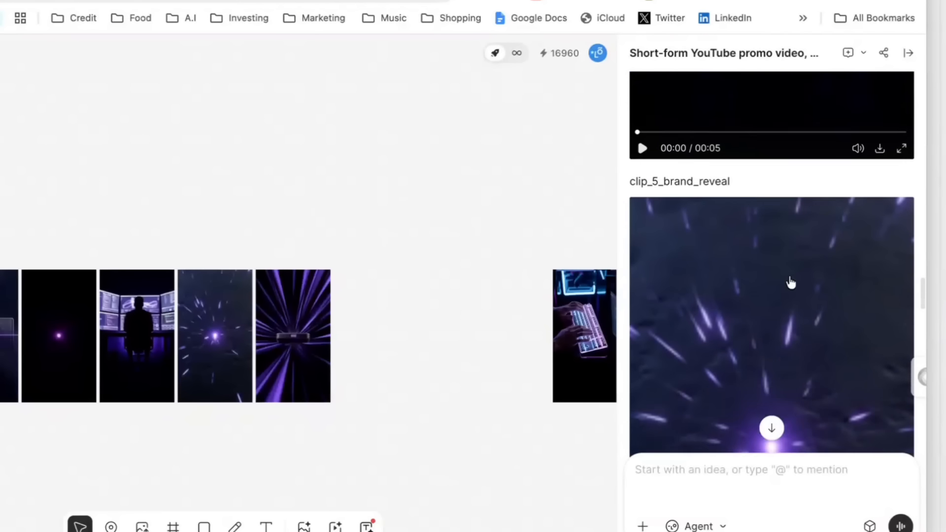
{"action": "scroll", "coordinate": [791, 282], "scroll_direction": "down", "scroll_amount": 15}
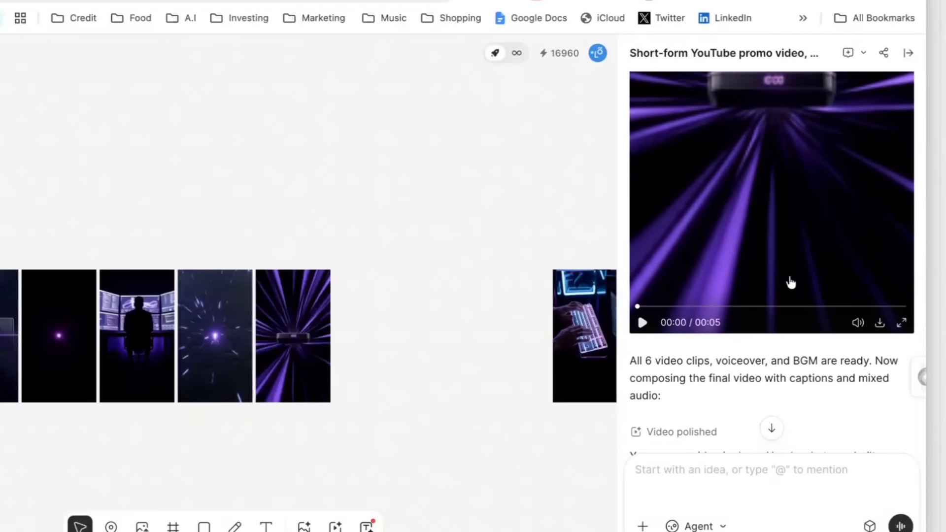
{"action": "scroll", "coordinate": [788, 277], "scroll_direction": "down", "scroll_amount": 4}
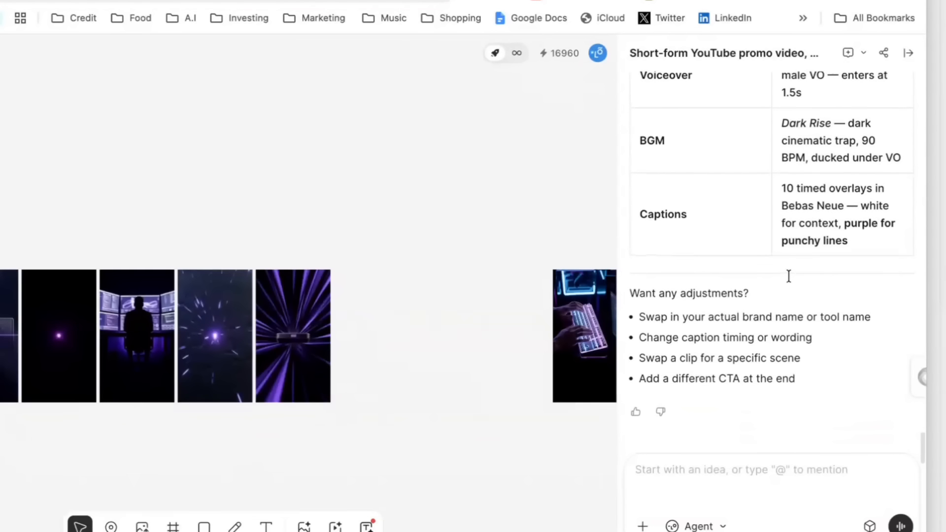